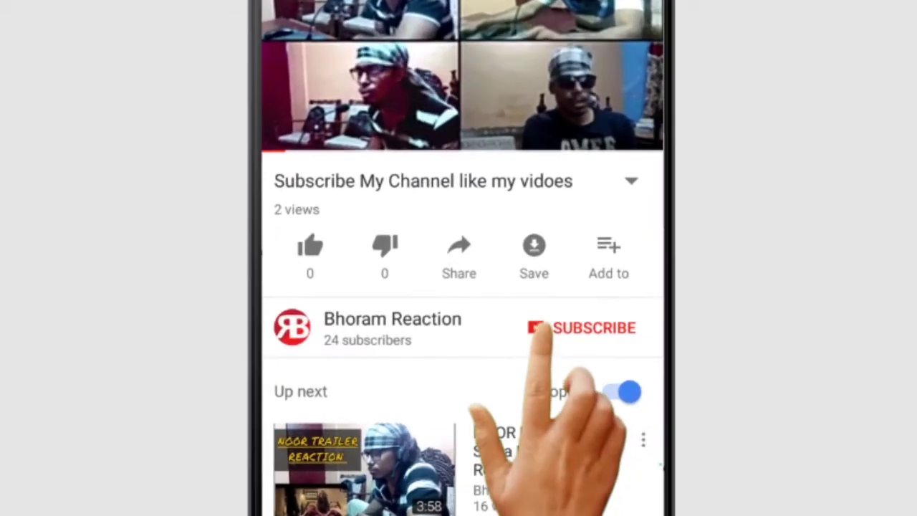
# Subscribe to the video's channel and turn on its upload notifications.
pyautogui.click(580, 328)
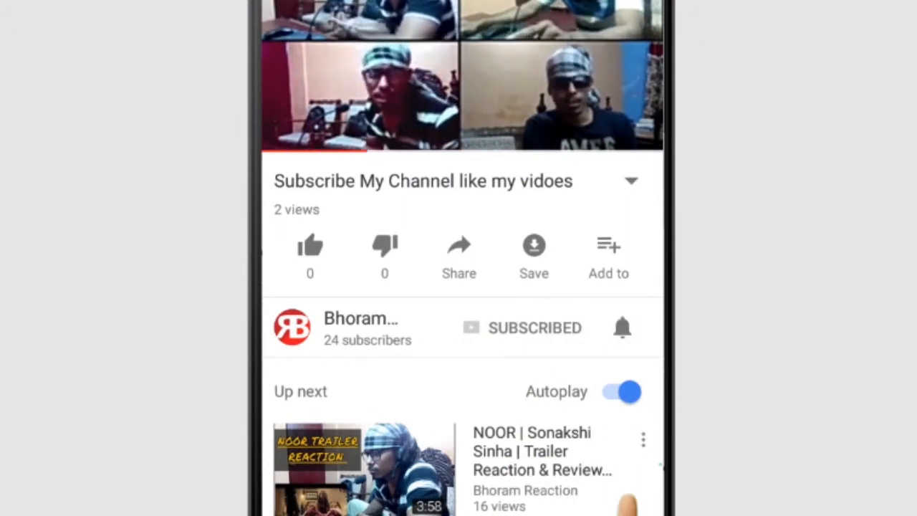
pyautogui.click(623, 328)
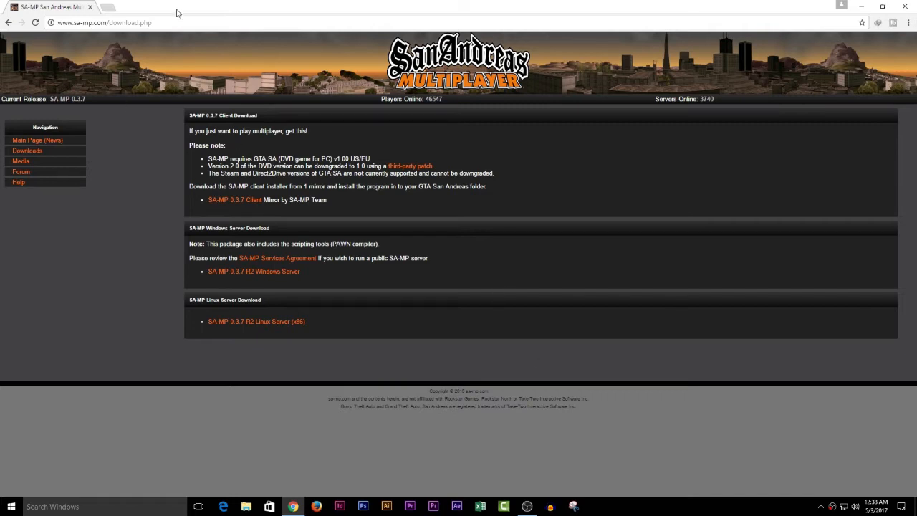
# Download sa-mp-0.3.7-install.exe, overwriting the earlier copy, and bring up Internet Download Manager from the tray.
pyautogui.moveTo(153, 22); pyautogui.dragTo(58, 23)
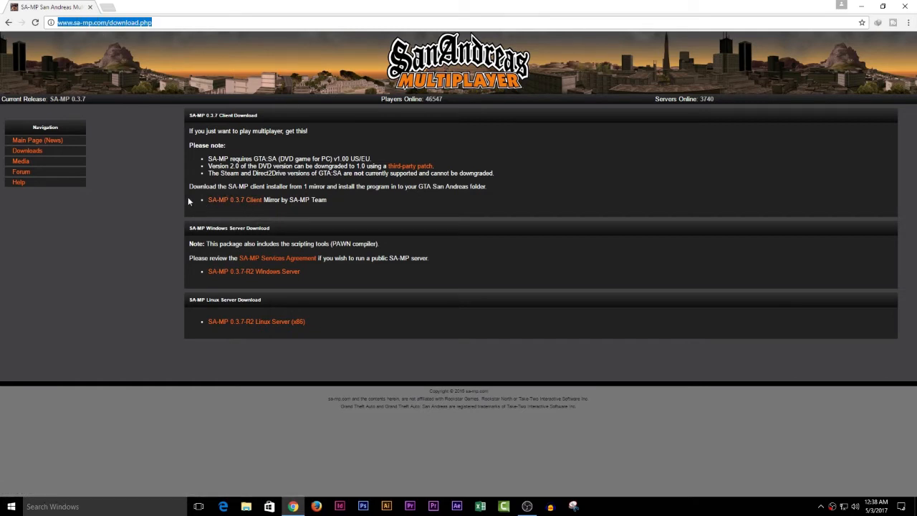
pyautogui.click(219, 202)
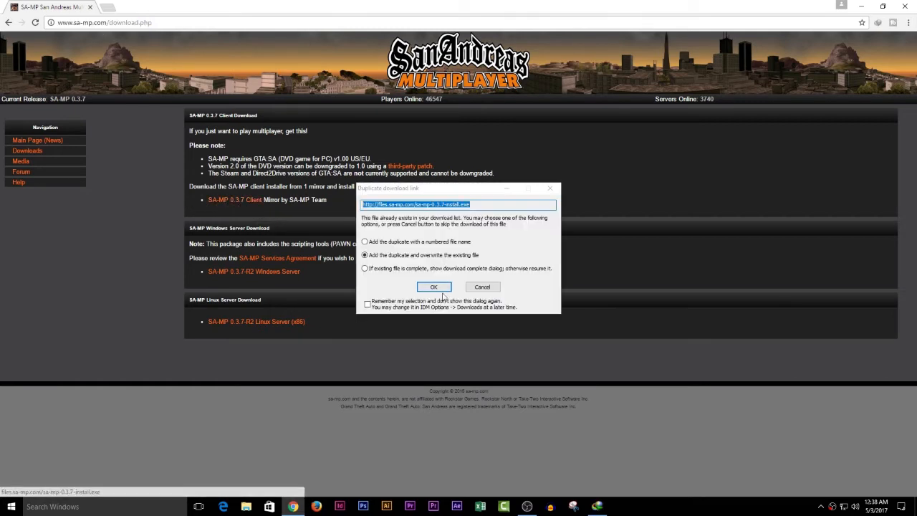
pyautogui.click(434, 287)
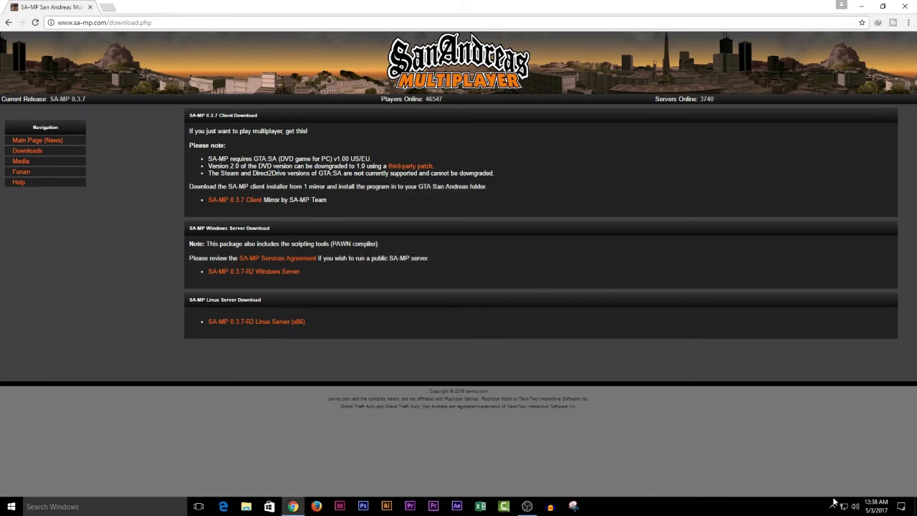
pyautogui.click(833, 504)
pyautogui.doubleClick(842, 467)
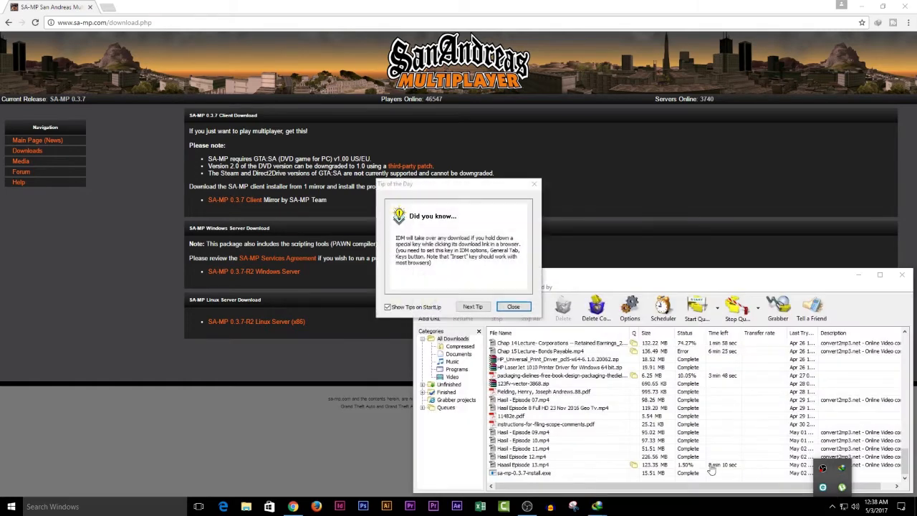
# Dismiss the startup tip and open the folder containing sa-mp-0.3.7-install.exe.
pyautogui.click(513, 307)
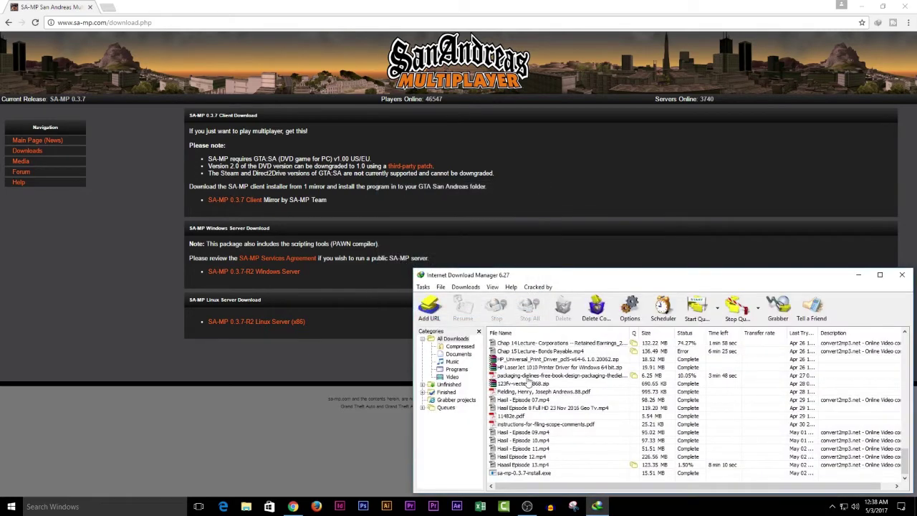
pyautogui.doubleClick(529, 473)
pyautogui.click(754, 474)
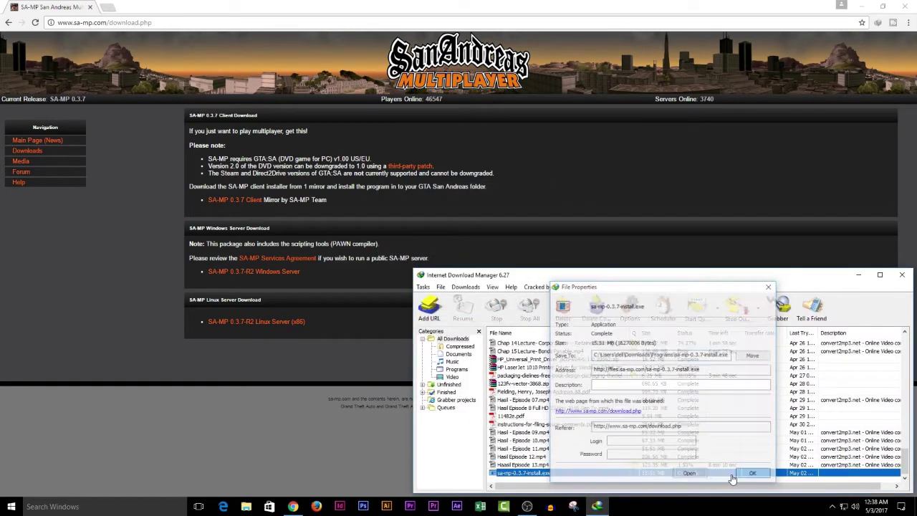
pyautogui.rightClick(530, 465)
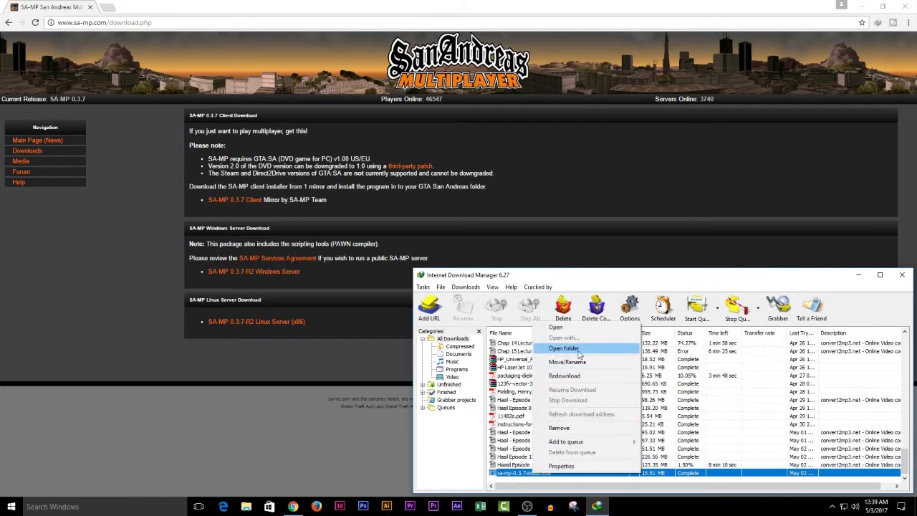
pyautogui.click(569, 349)
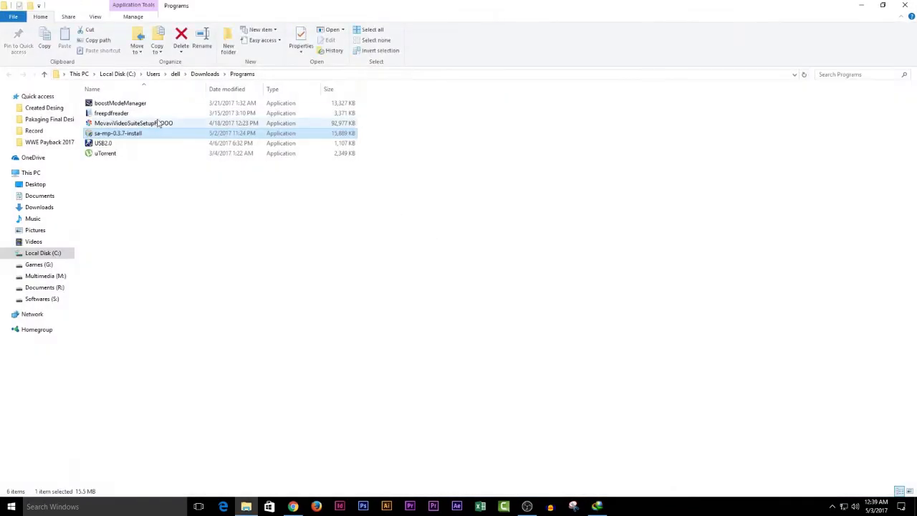
# Run sa-mp-0.3.7-install as administrator from the Downloads Programs folder.
pyautogui.rightClick(104, 135)
pyautogui.click(172, 148)
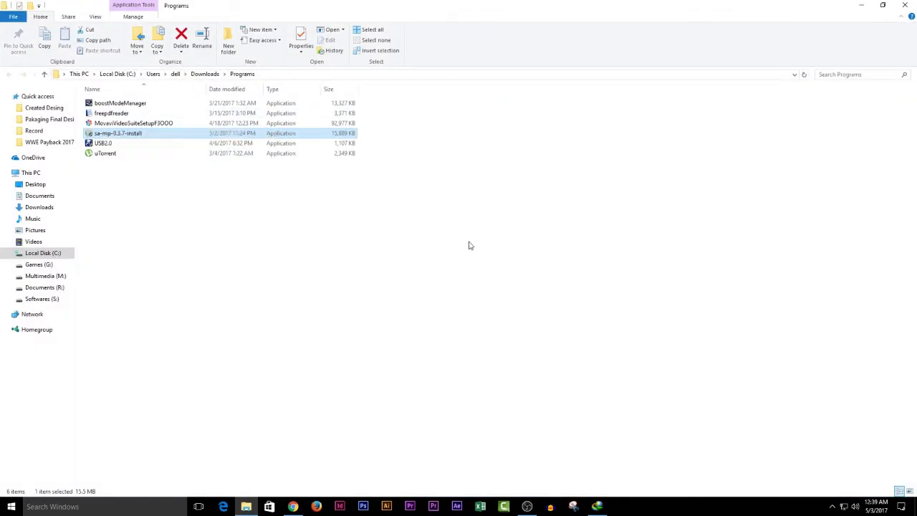
pyautogui.click(115, 133)
pyautogui.rightClick(114, 133)
pyautogui.click(165, 148)
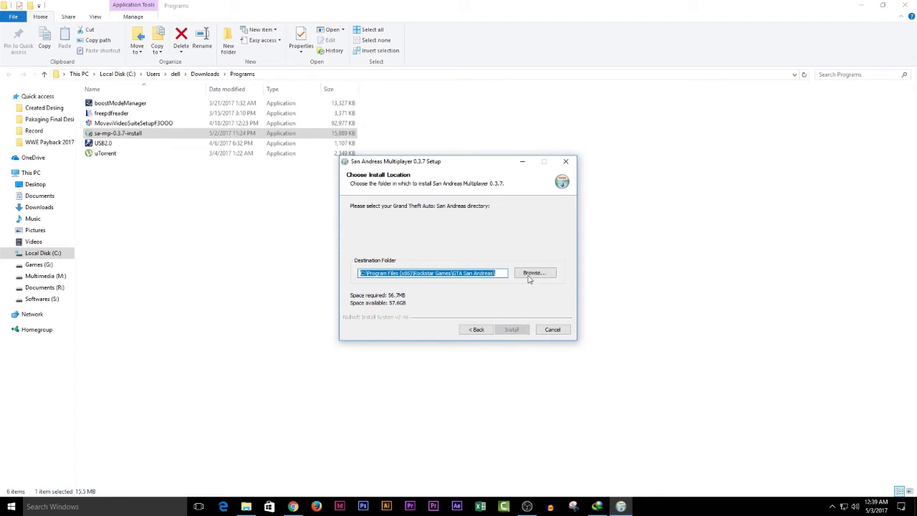
# Set the install destination to the GTA SANANDREAS folder on the Games (G:) drive.
pyautogui.click(532, 275)
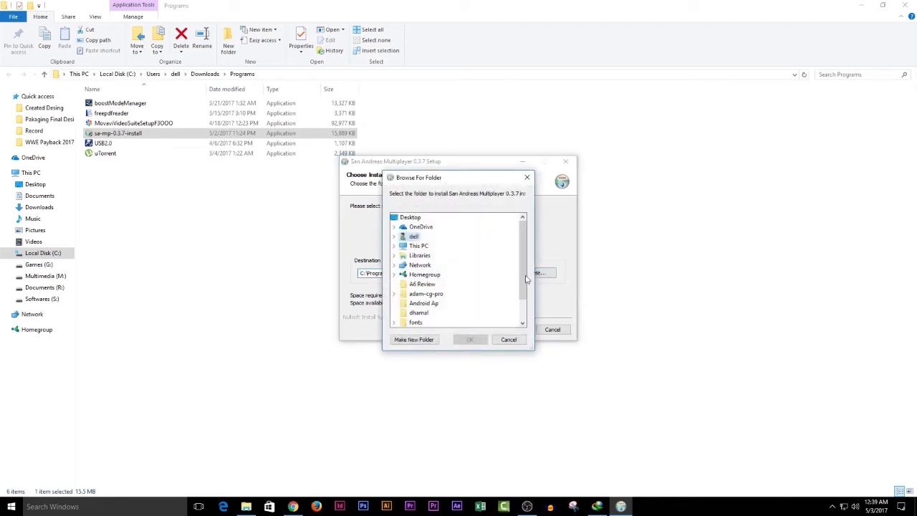
pyautogui.doubleClick(418, 246)
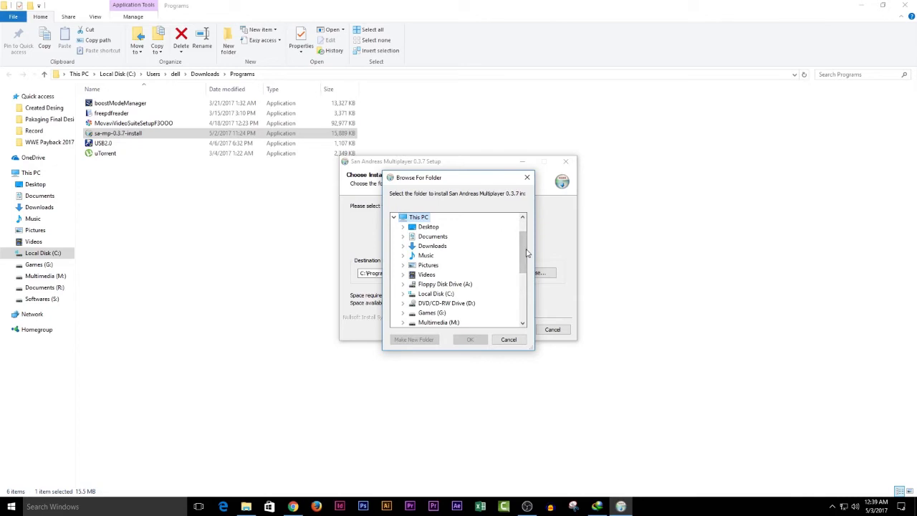
pyautogui.moveTo(524, 250); pyautogui.dragTo(525, 265)
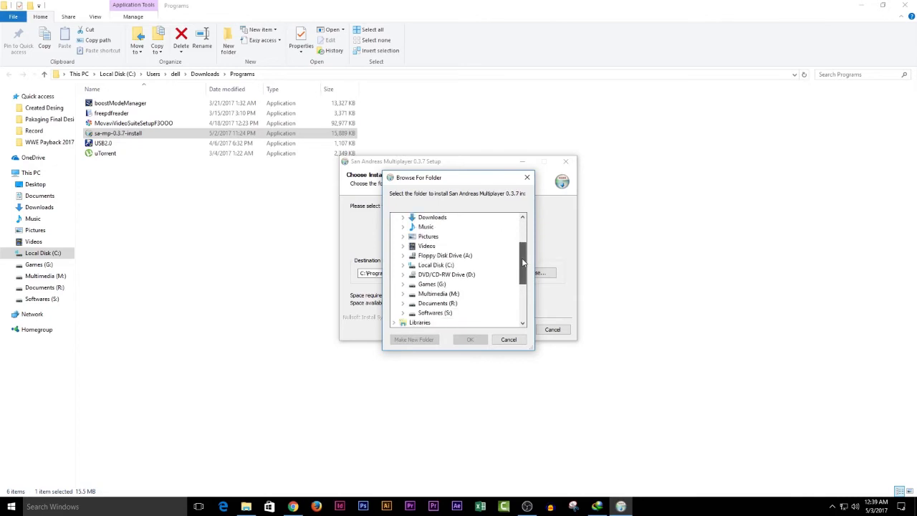
pyautogui.doubleClick(432, 284)
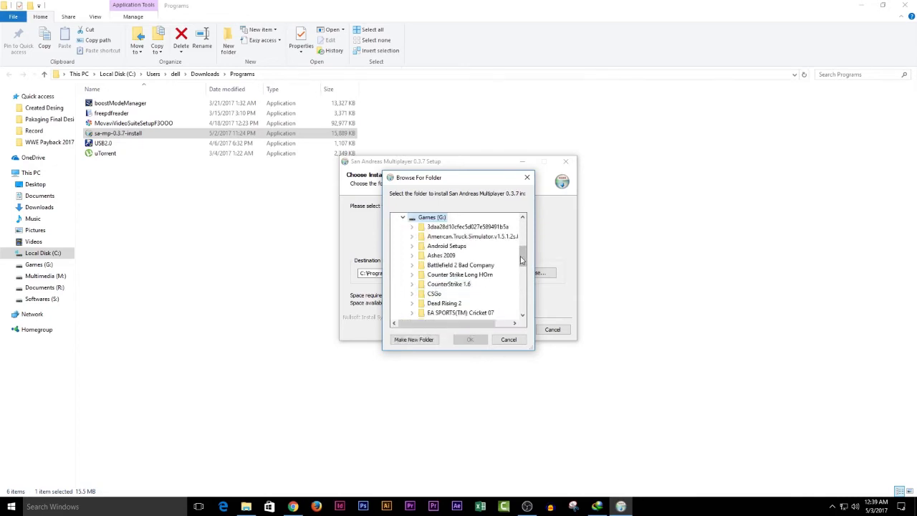
pyautogui.moveTo(522, 255); pyautogui.dragTo(523, 274)
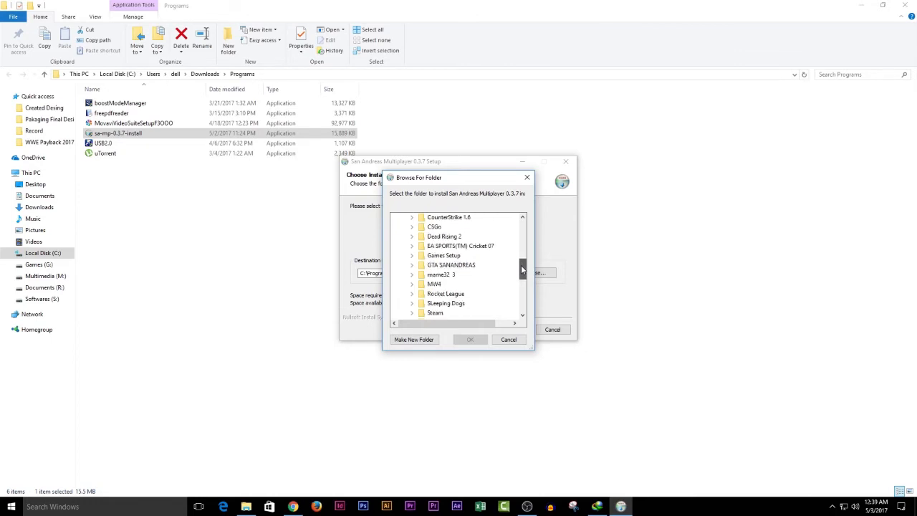
pyautogui.doubleClick(449, 265)
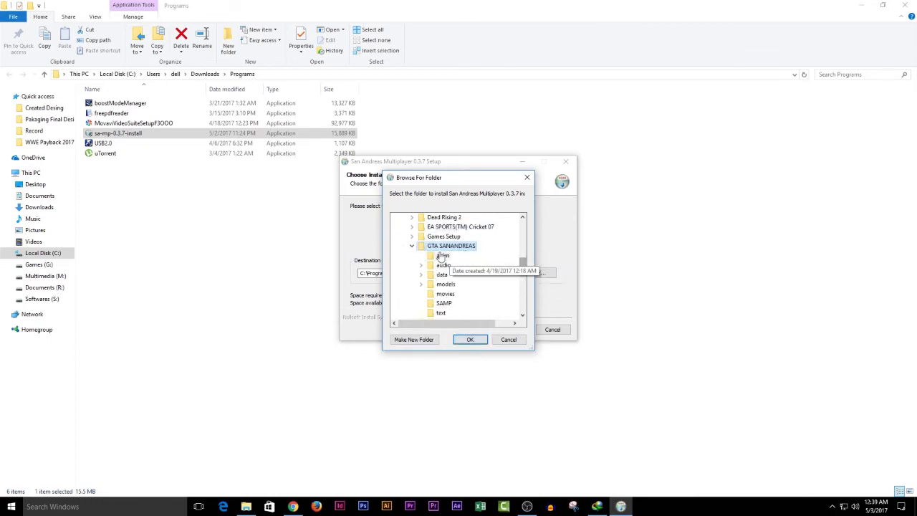
pyautogui.click(471, 339)
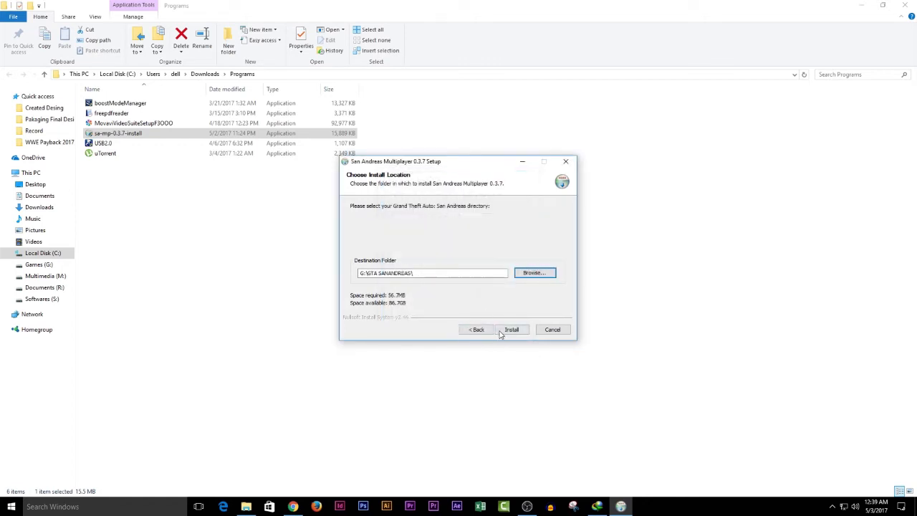
# Install SA-MP 0.3.7 and hide the file explorer and browser windows.
pyautogui.click(513, 331)
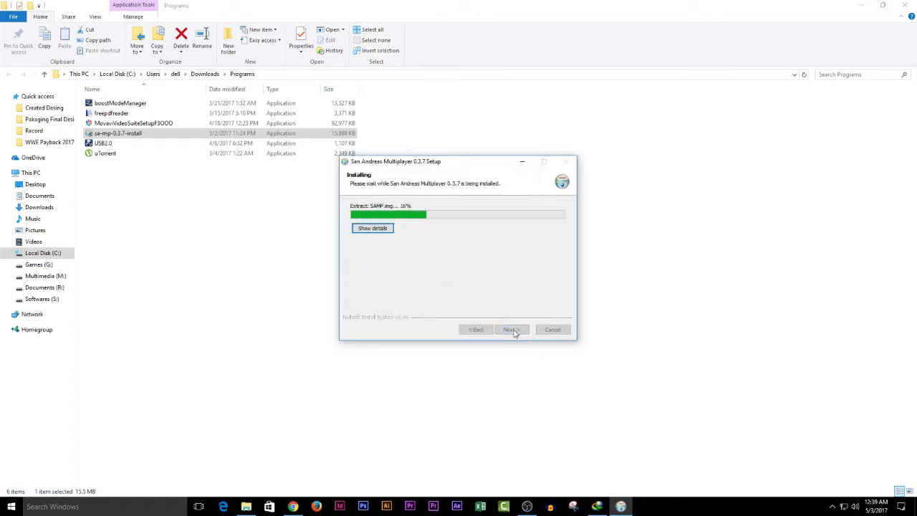
pyautogui.click(862, 6)
pyautogui.click(862, 7)
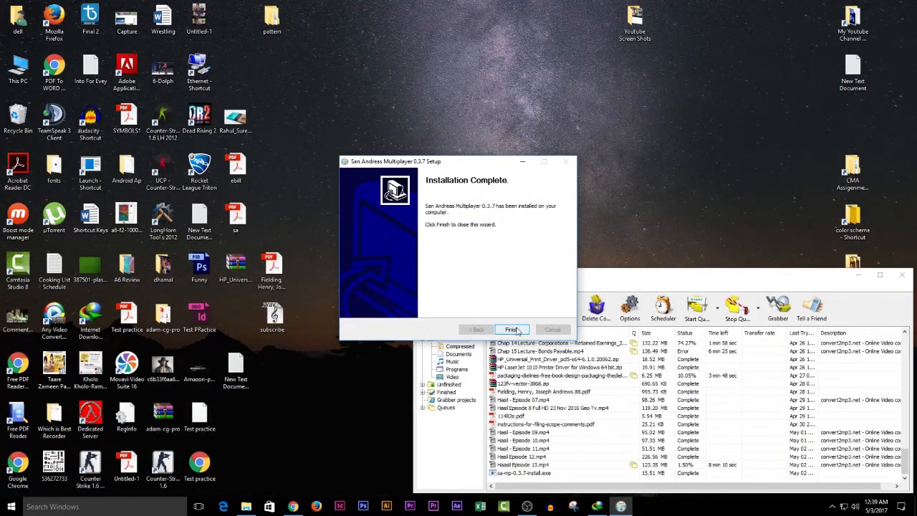
# Finish the setup and browse to G:\GTA SANANDREAS, which now holds the SA-MP files.
pyautogui.click(511, 329)
pyautogui.click(880, 275)
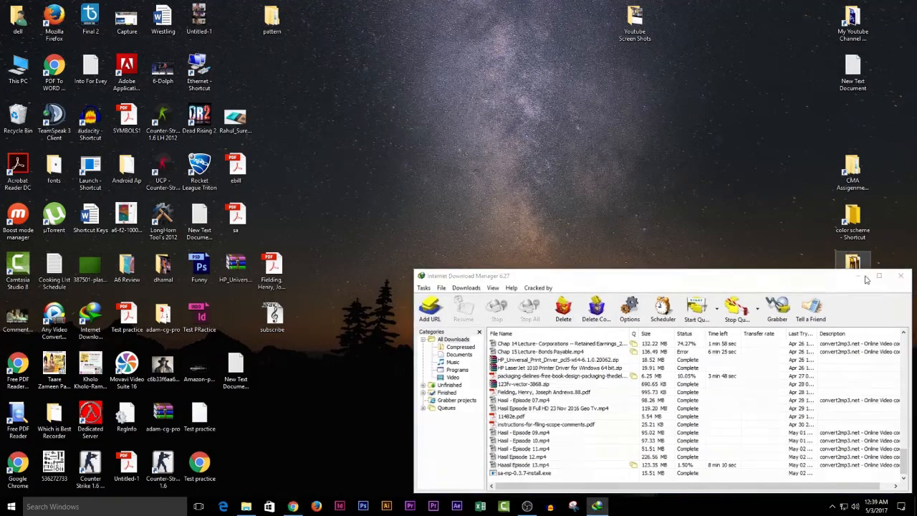
pyautogui.doubleClick(18, 68)
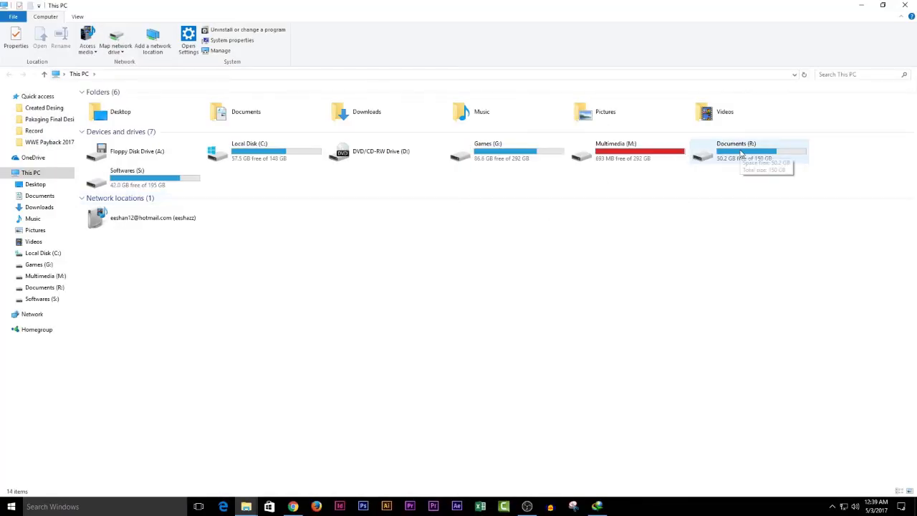
pyautogui.doubleClick(505, 152)
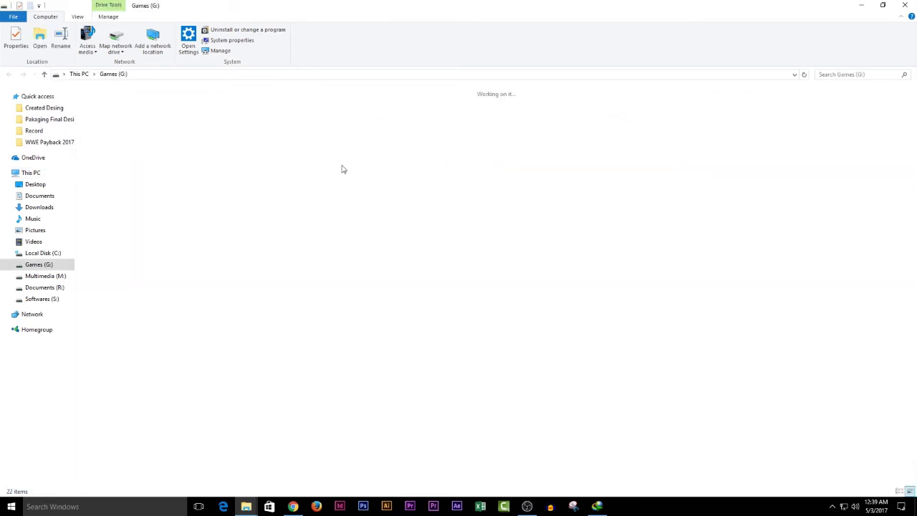
pyautogui.doubleClick(681, 114)
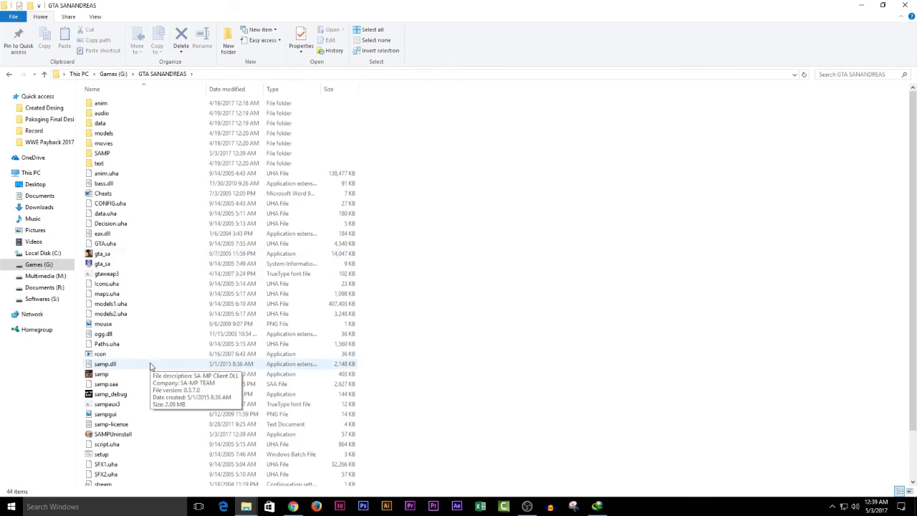
# Launch samp.exe and fetch the server list from the internet.
pyautogui.doubleClick(150, 373)
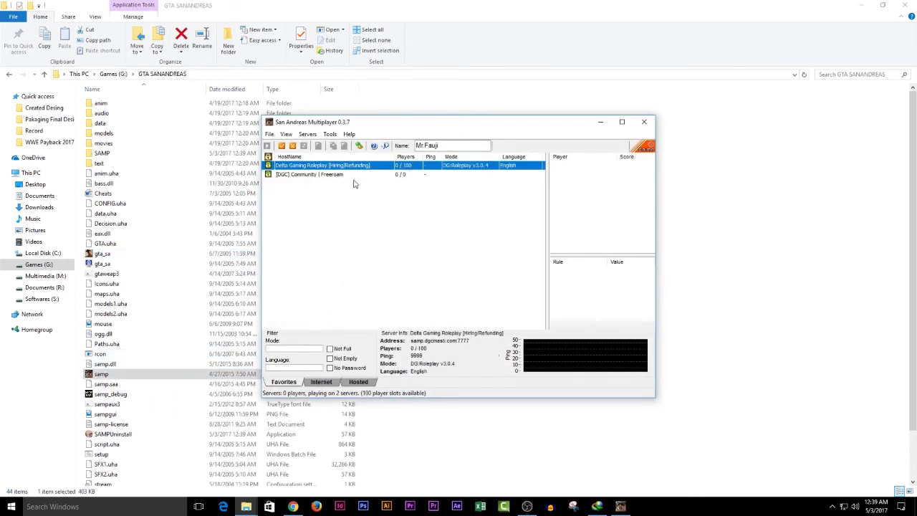
pyautogui.click(333, 175)
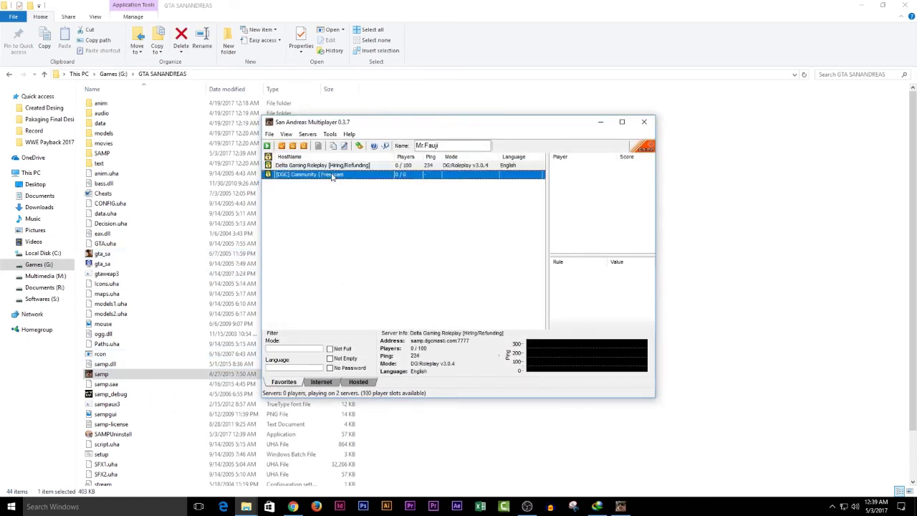
pyautogui.click(323, 166)
pyautogui.click(323, 382)
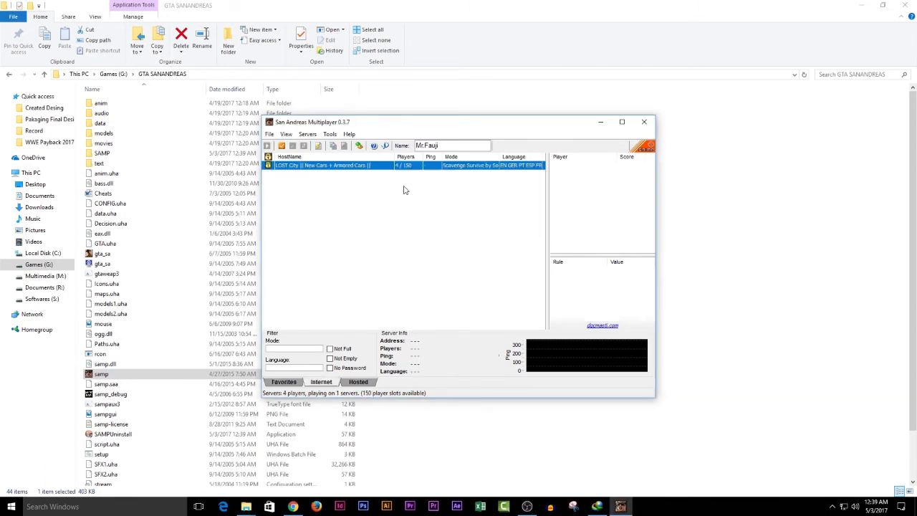
# Replace the old nickname with Bhoram Technical and bring up actions for the top server.
pyautogui.doubleClick(430, 146)
pyautogui.press('Delete')
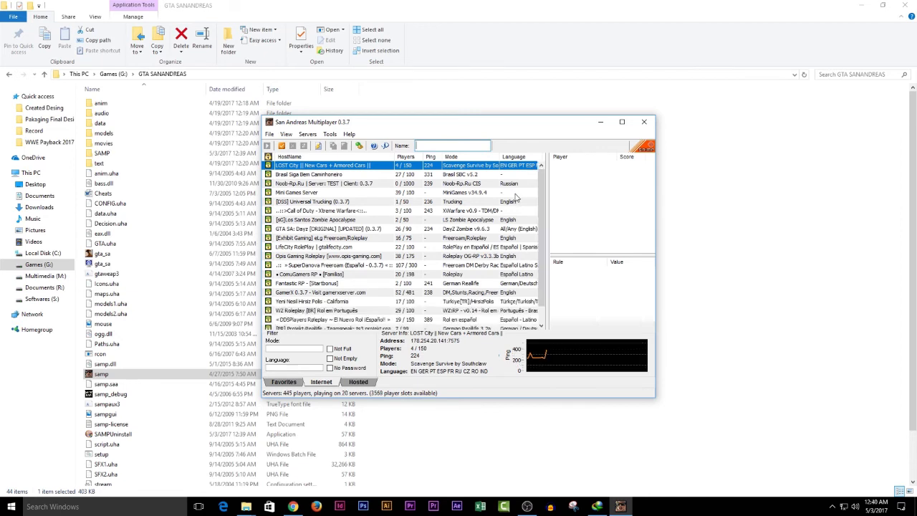
pyautogui.write('Bhoram Technical')
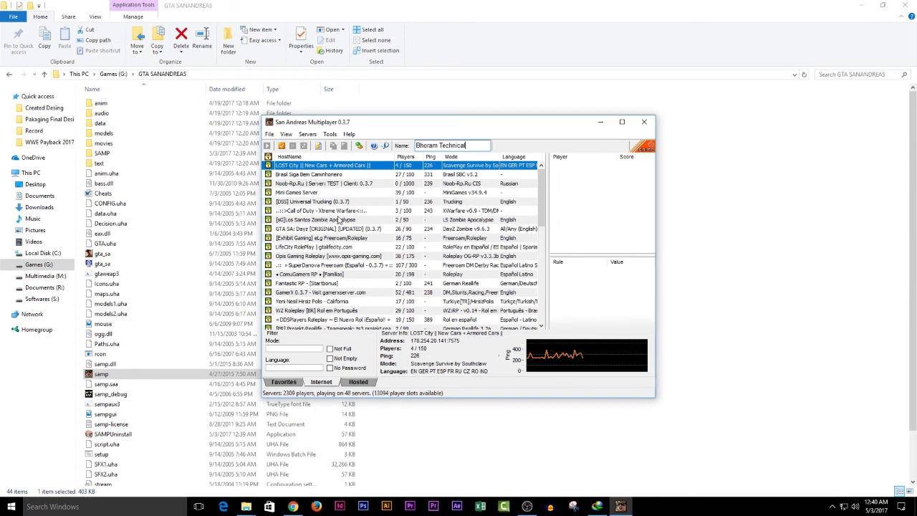
pyautogui.rightClick(317, 213)
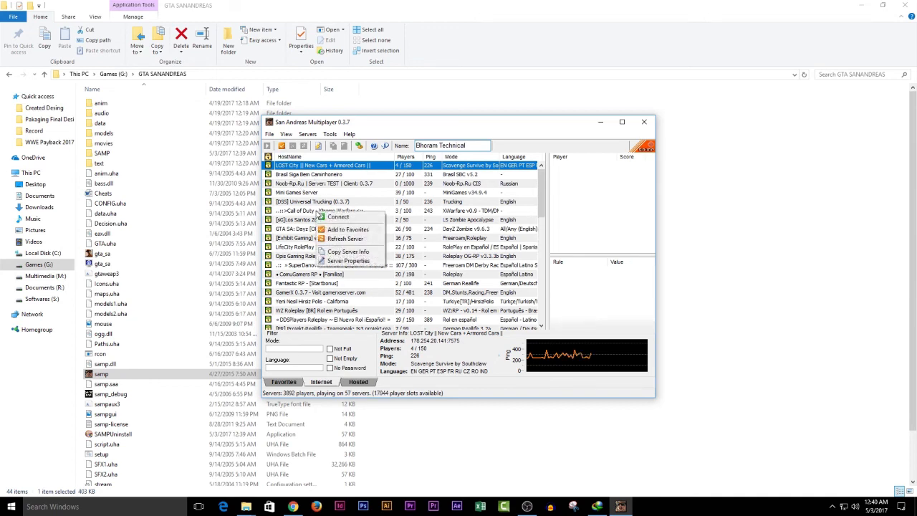